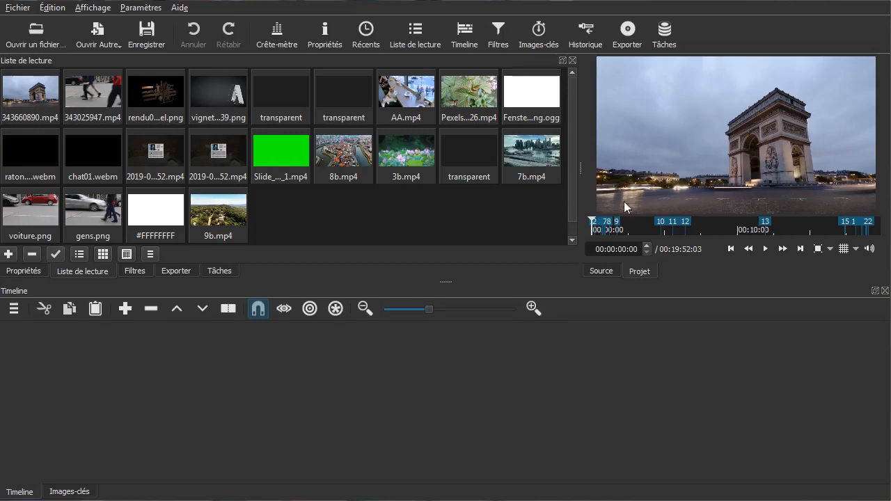
# - Enlarge the preview and playlist areas, and place the 3b.mp4 clip at the start of the timeline
pyautogui.moveTo(582, 167); pyautogui.dragTo(459, 166)
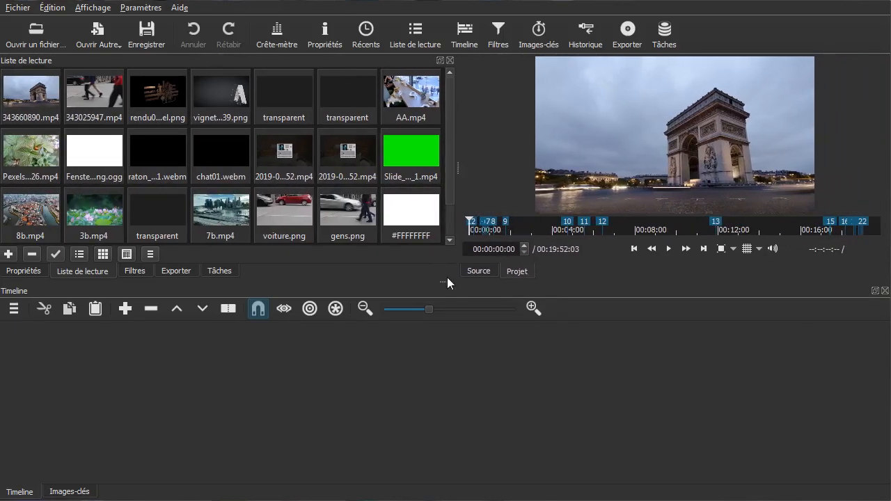
pyautogui.moveTo(446, 282); pyautogui.dragTo(444, 360)
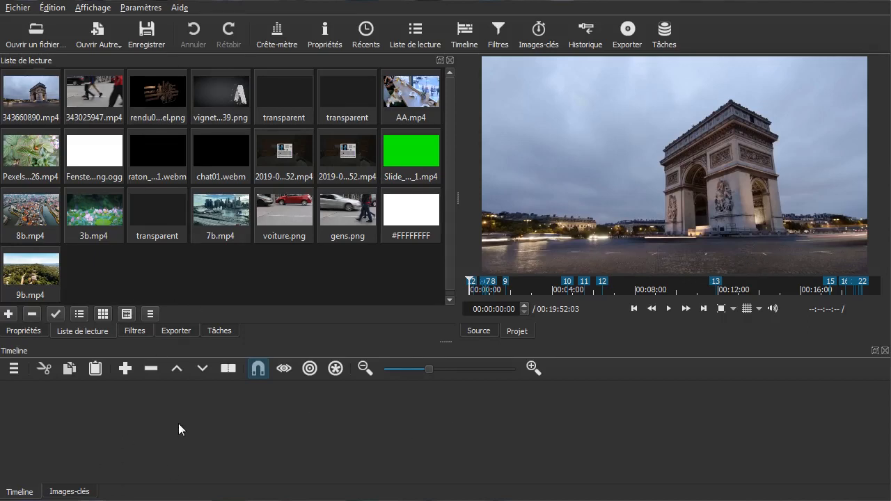
pyautogui.moveTo(104, 210); pyautogui.dragTo(160, 406)
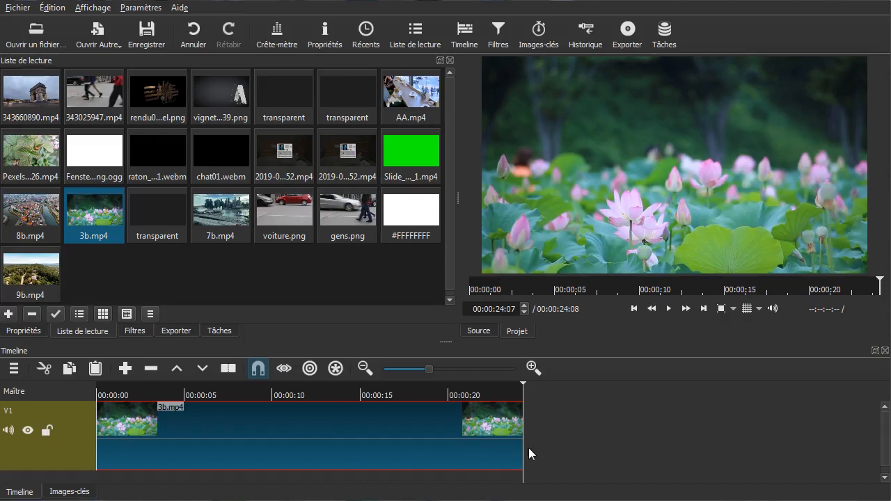
pyautogui.press('Home')
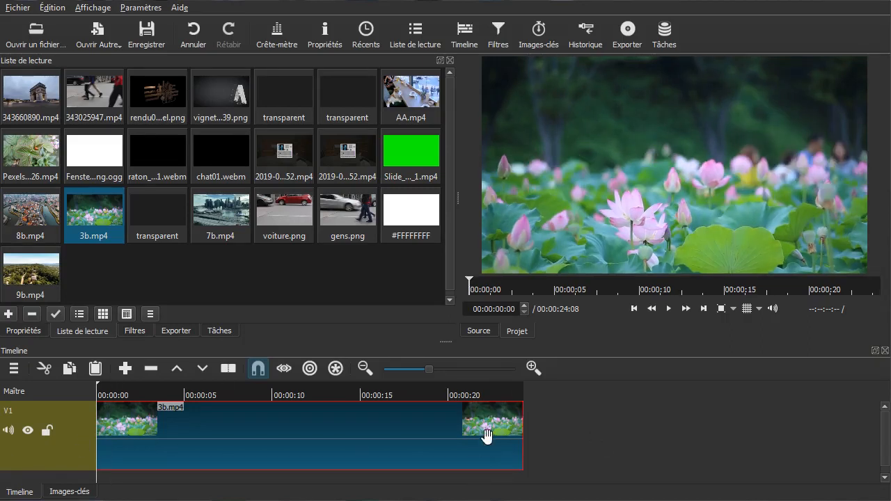
# - Reduce the height of the timeline tracks
pyautogui.click(369, 369)
pyautogui.click(370, 367)
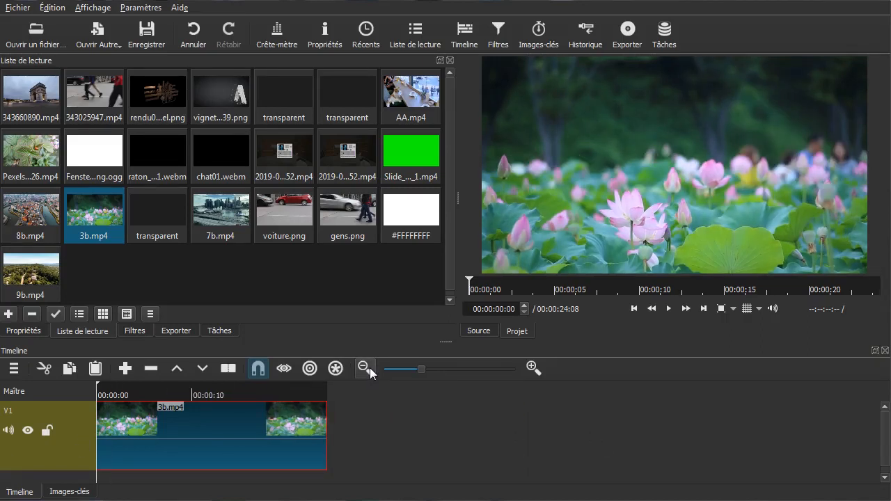
pyautogui.click(14, 370)
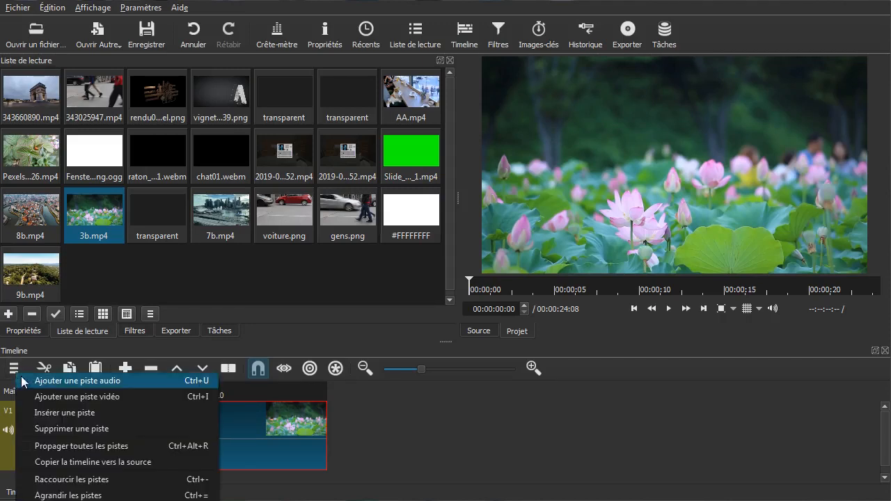
pyautogui.click(68, 480)
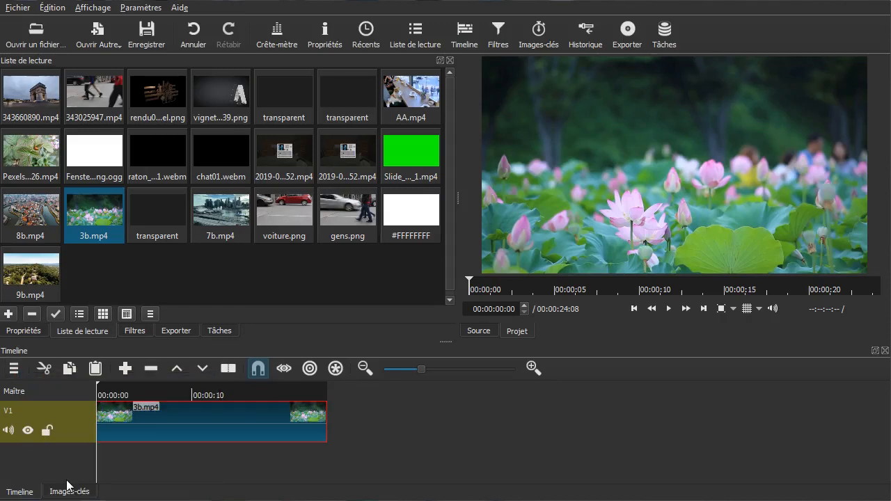
# - Add a second video track and place 8b.mp4 on it, starting about 3.7 seconds into the timeline
pyautogui.click(14, 370)
pyautogui.click(66, 391)
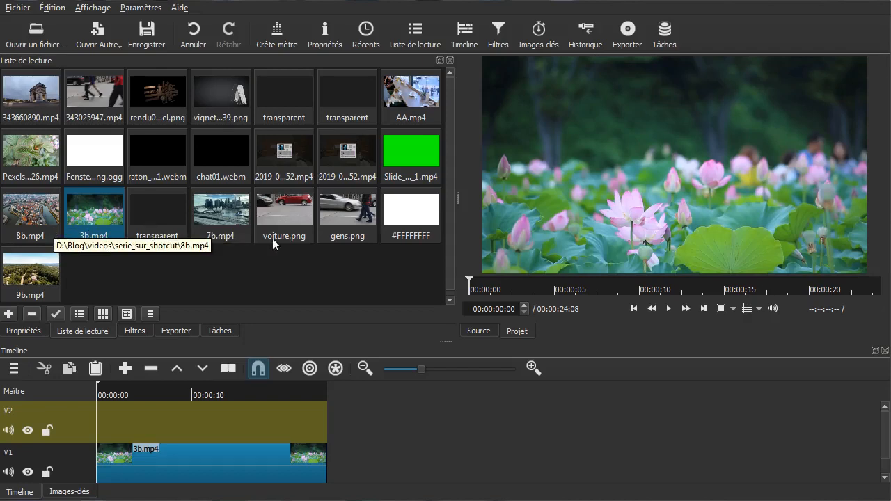
pyautogui.scroll(-1, 208, 269)
pyautogui.moveTo(33, 204); pyautogui.dragTo(257, 435)
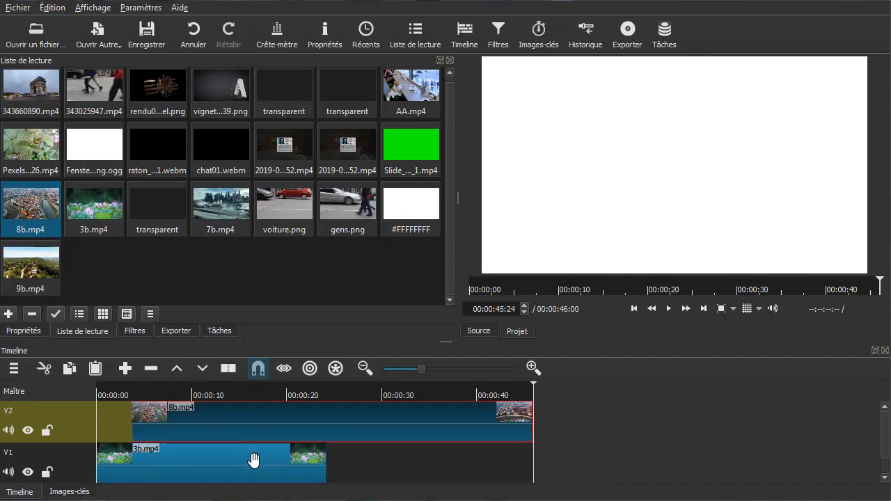
# - Split 3b.mp4 on V1 into six pieces, cutting at about 4, 8, 12, 16 and 19.5 seconds
pyautogui.click(221, 467)
pyautogui.moveTo(179, 462); pyautogui.dragTo(131, 471)
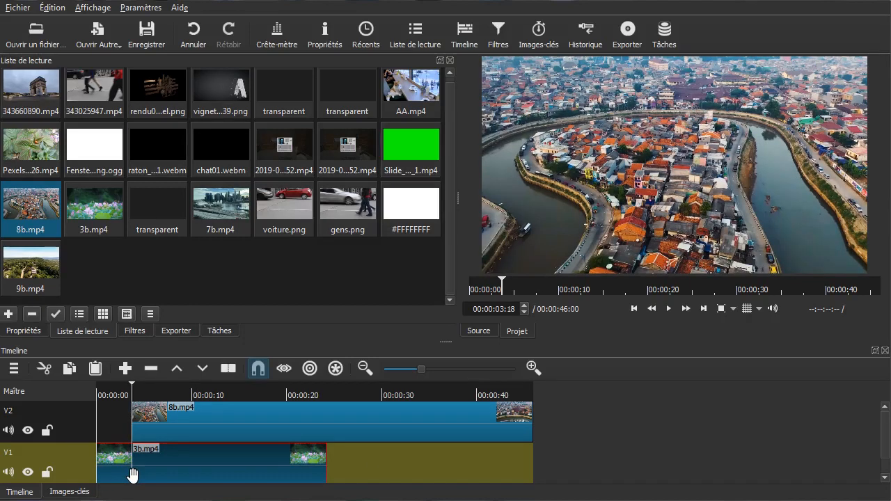
pyautogui.click(171, 464)
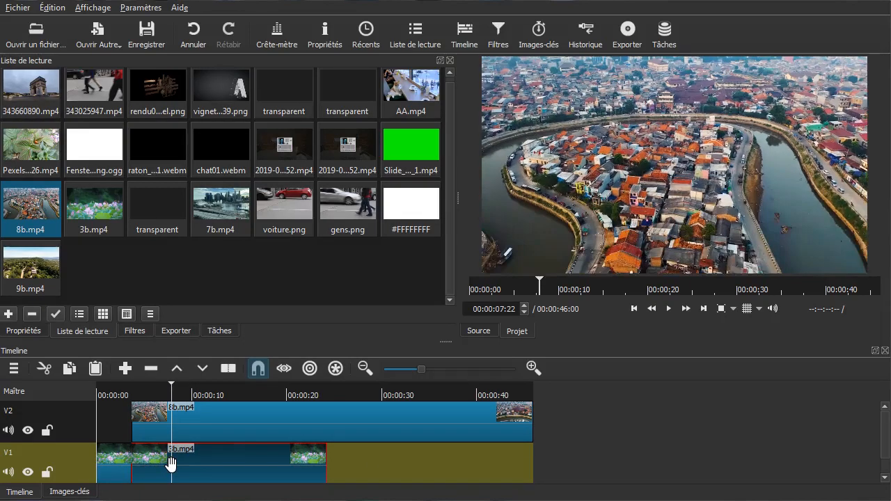
pyautogui.press('s')
pyautogui.click(215, 465)
pyautogui.press('s')
pyautogui.click(228, 463)
pyautogui.click(251, 462)
pyautogui.press('s')
pyautogui.click(281, 461)
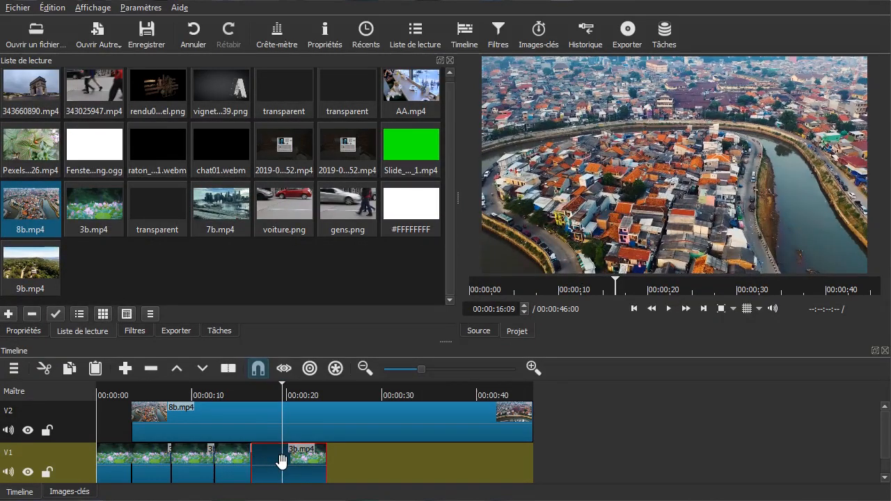
# - Split 8b.mp4 on V2 into six pieces, cutting at about 9.5, 16, 25, 32.5 and 39.5 seconds
pyautogui.click(164, 422)
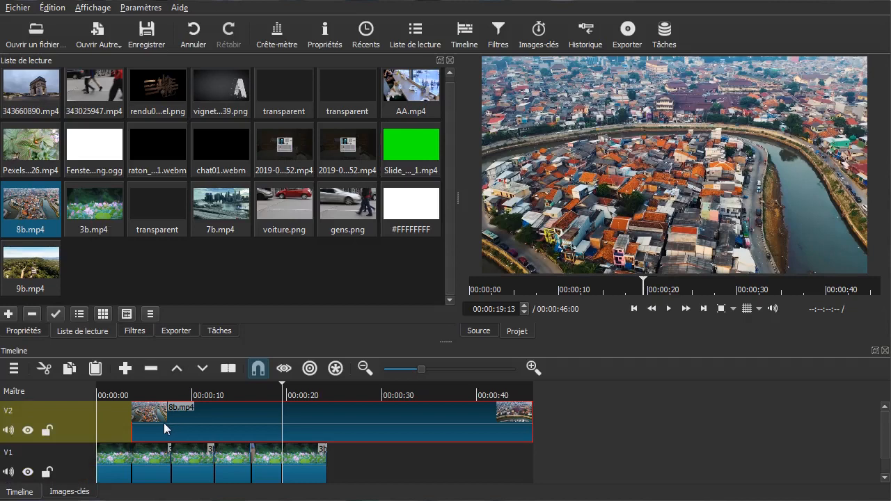
pyautogui.click(161, 419)
pyautogui.click(186, 418)
pyautogui.press('s')
pyautogui.click(248, 418)
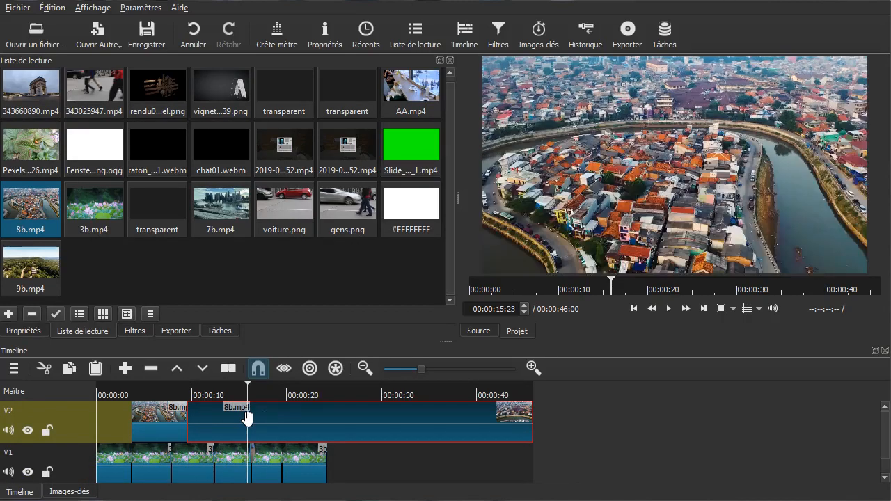
pyautogui.press('s')
pyautogui.click(325, 423)
pyautogui.click(332, 422)
pyautogui.press('s')
pyautogui.click(407, 415)
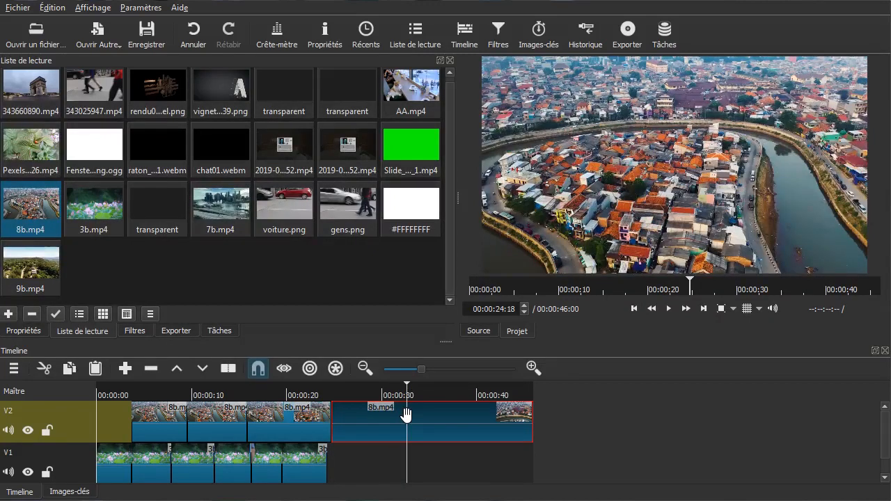
pyautogui.press('s')
pyautogui.click(473, 421)
pyautogui.press('s')
# - Spread out the last two 8b.mp4 pieces on V2 and the last five 3b.mp4 pieces on V1, leaving gaps between them
pyautogui.moveTo(474, 422); pyautogui.dragTo(564, 417)
pyautogui.moveTo(447, 423); pyautogui.dragTo(471, 424)
pyautogui.moveTo(295, 465); pyautogui.dragTo(729, 460)
pyautogui.moveTo(258, 469); pyautogui.dragTo(627, 458)
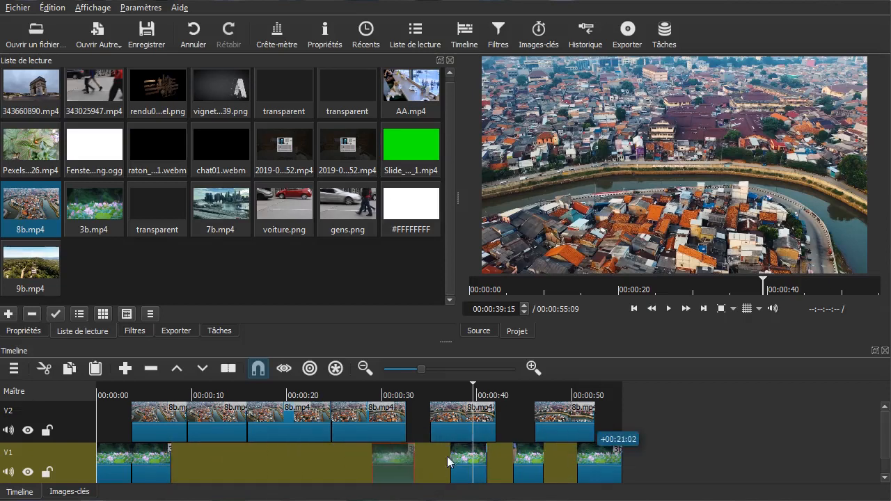
pyautogui.moveTo(146, 458); pyautogui.dragTo(327, 471)
# - Move the third 8b.mp4 piece down to V1 and shift the other pieces on both tracks to stagger them with gaps
pyautogui.moveTo(289, 424); pyautogui.dragTo(293, 465)
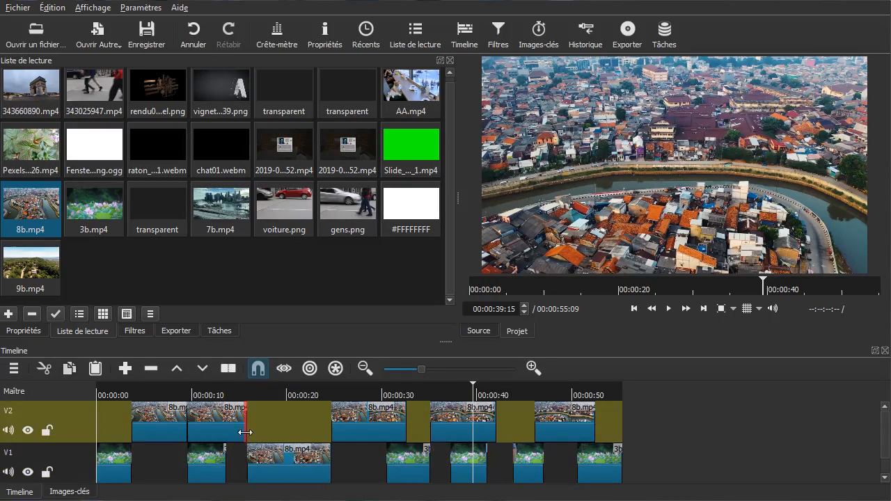
pyautogui.moveTo(247, 429); pyautogui.dragTo(270, 427)
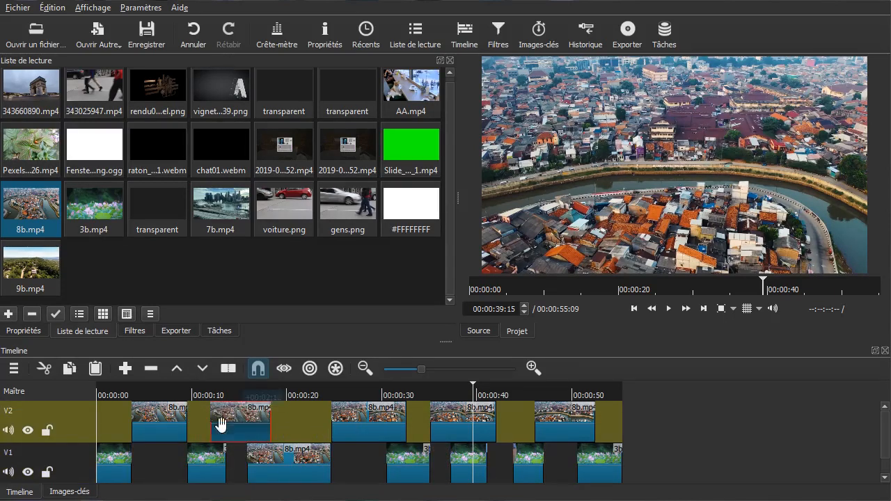
pyautogui.moveTo(212, 464); pyautogui.dragTo(195, 470)
pyautogui.moveTo(235, 426); pyautogui.dragTo(222, 433)
pyautogui.moveTo(376, 421); pyautogui.dragTo(348, 430)
pyautogui.moveTo(394, 462); pyautogui.dragTo(380, 461)
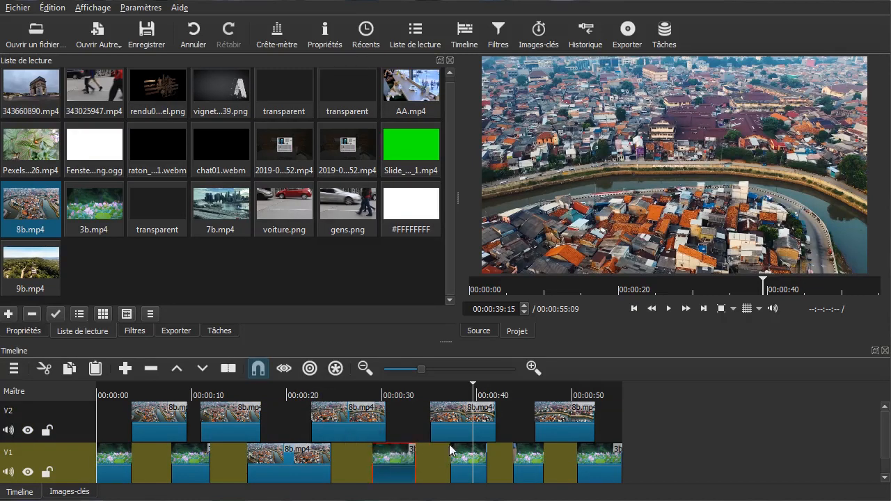
pyautogui.moveTo(437, 423); pyautogui.dragTo(403, 430)
pyautogui.moveTo(562, 427); pyautogui.dragTo(491, 423)
# - Move the last 3b.mp4 piece up to the end of V2, and shift the 3b.mp4 piece before it later on V1
pyautogui.click(589, 467)
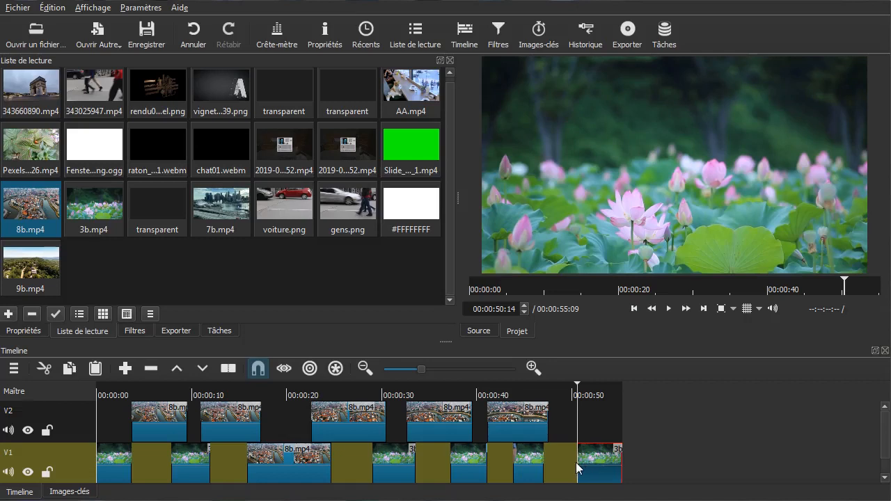
pyautogui.moveTo(591, 463); pyautogui.dragTo(577, 418)
pyautogui.moveTo(526, 466); pyautogui.dragTo(564, 467)
pyautogui.click(588, 422)
pyautogui.moveTo(584, 421); pyautogui.dragTo(572, 425)
pyautogui.click(673, 435)
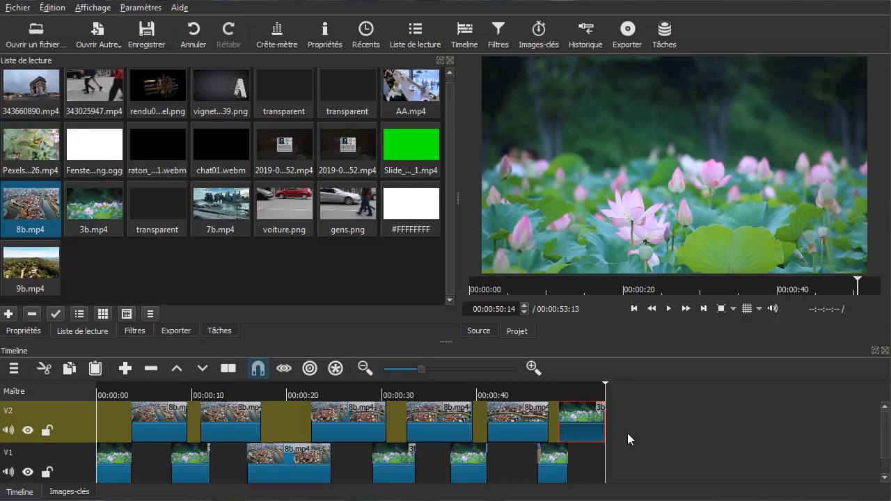
# - Play the first seconds of the project to check how the clips on both tracks follow one another
pyautogui.press('space')
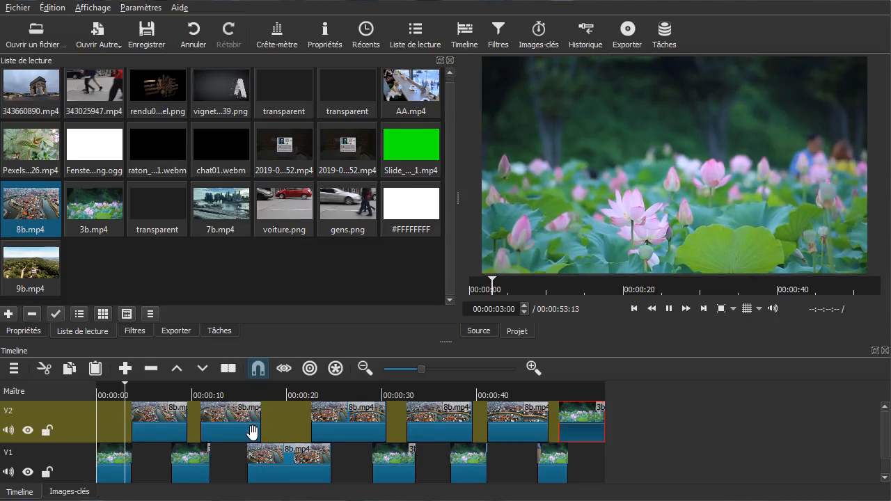
pyautogui.press('space')
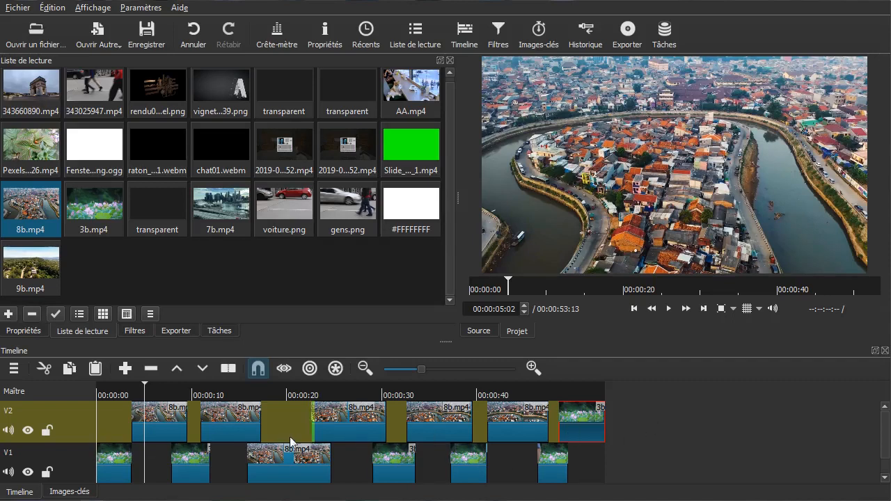
# - Insert 343660890.mp4 from the playlist at the start of V1, pushing that track's existing clips later
pyautogui.click(82, 434)
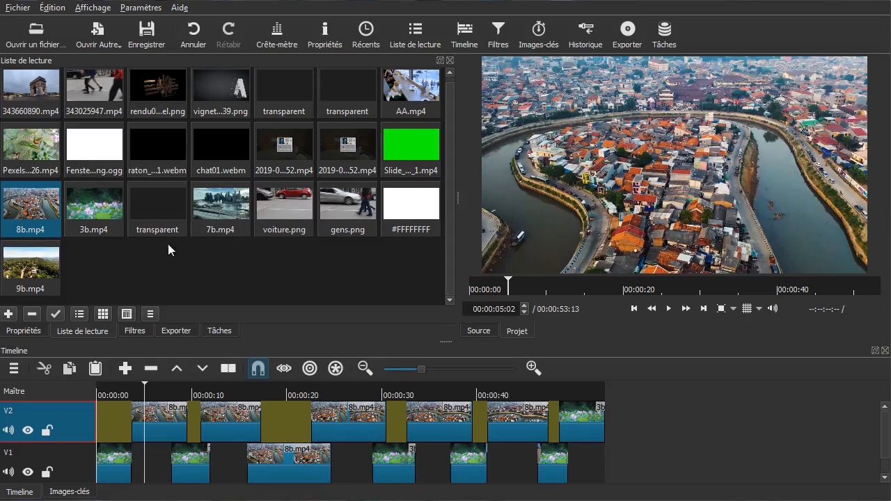
pyautogui.click(32, 83)
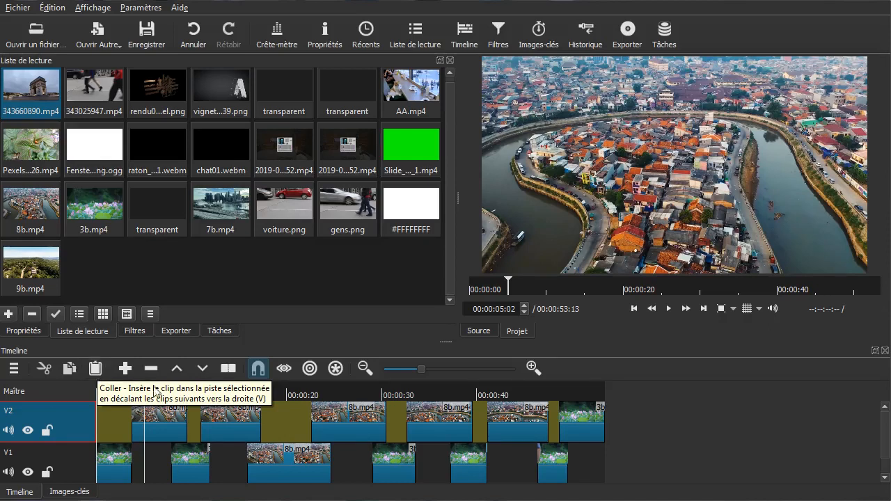
pyautogui.moveTo(148, 477); pyautogui.dragTo(84, 468)
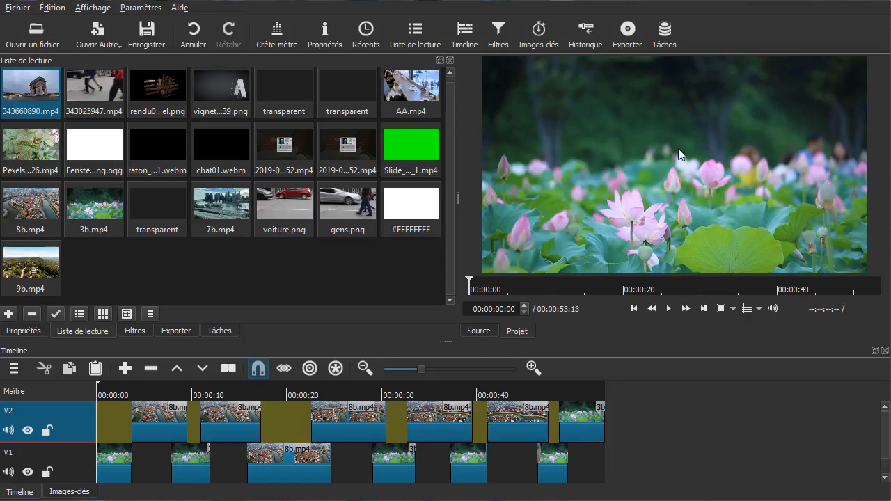
pyautogui.doubleClick(25, 87)
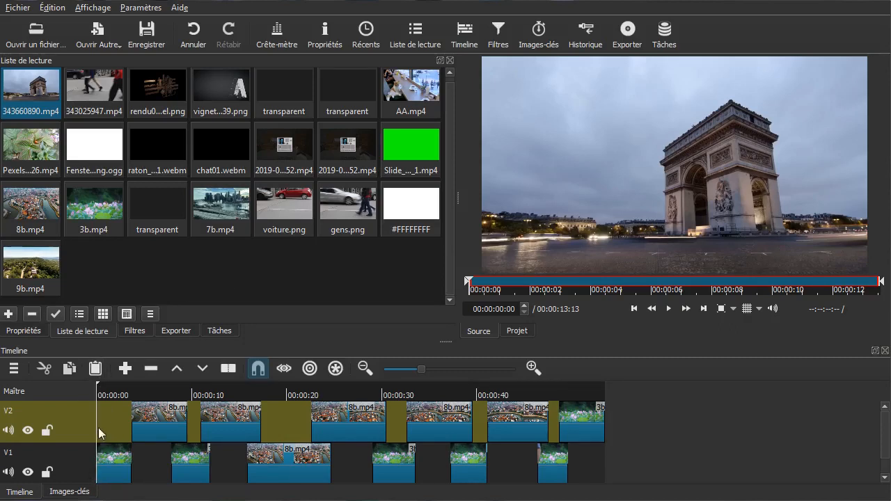
pyautogui.click(85, 479)
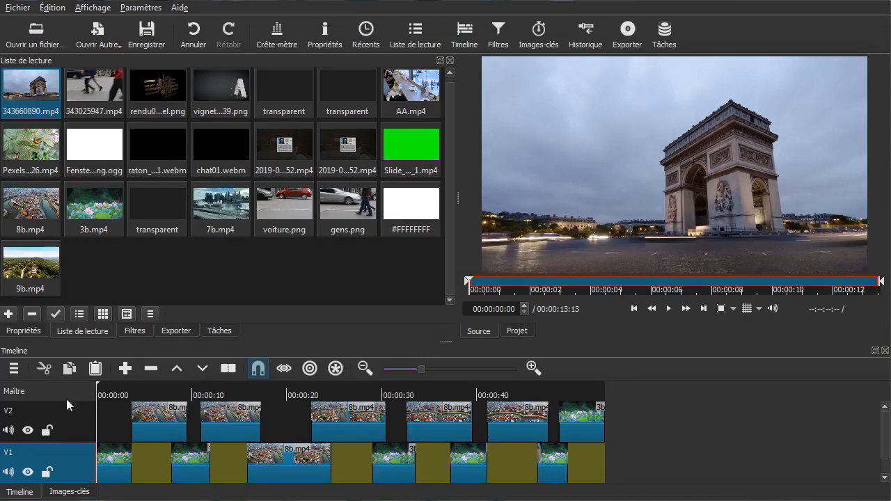
pyautogui.click(95, 368)
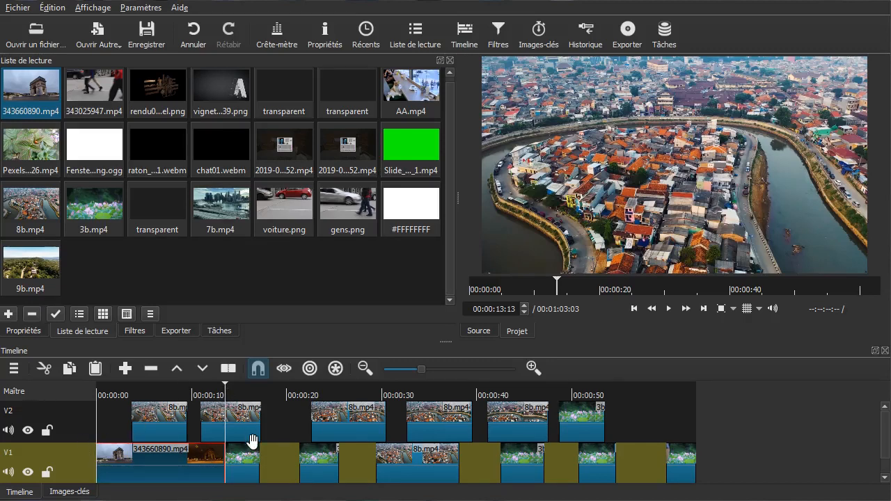
# - Insert 343660890.mp4 at the start of V2 as well, and remove it from that track leaving the gap
pyautogui.press('Home')
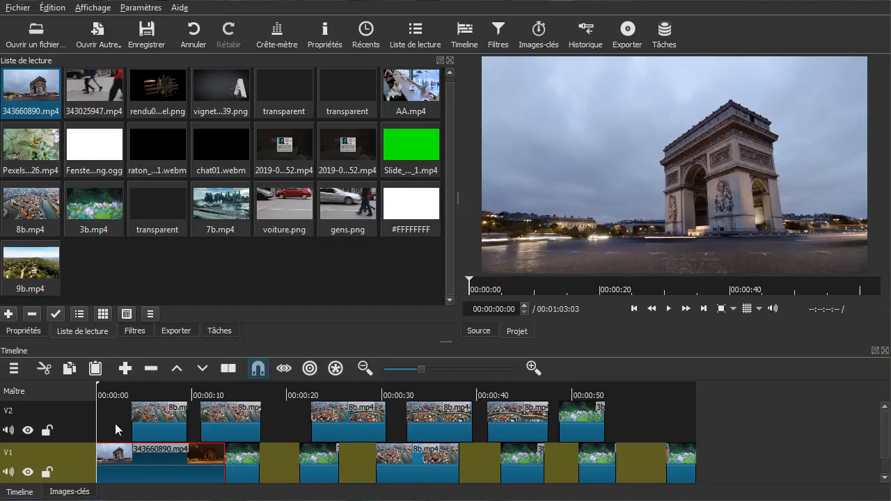
pyautogui.click(81, 432)
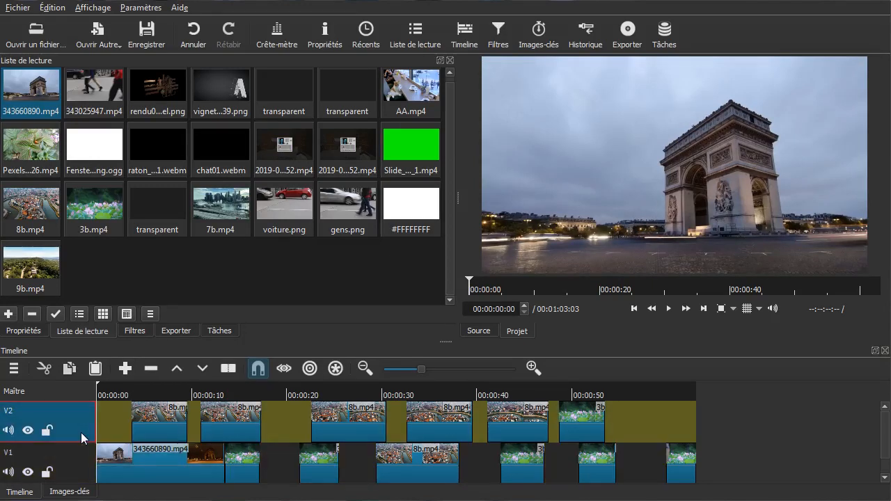
pyautogui.click(95, 370)
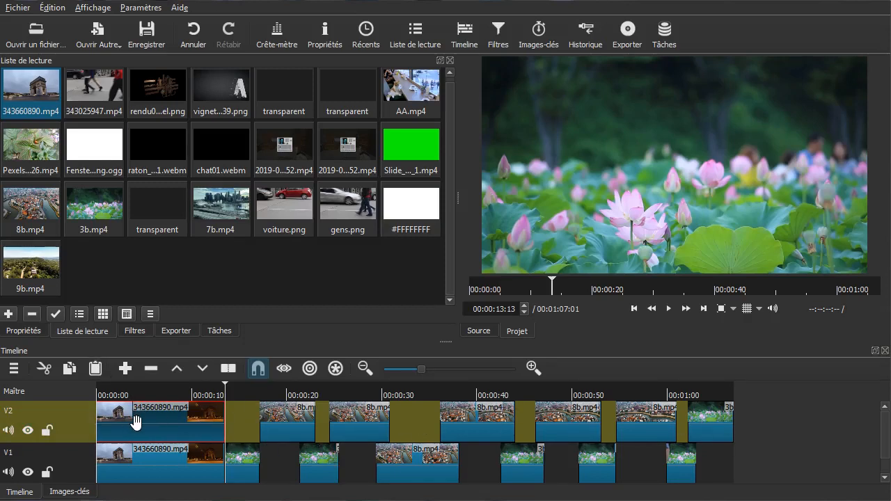
pyautogui.press('Delete')
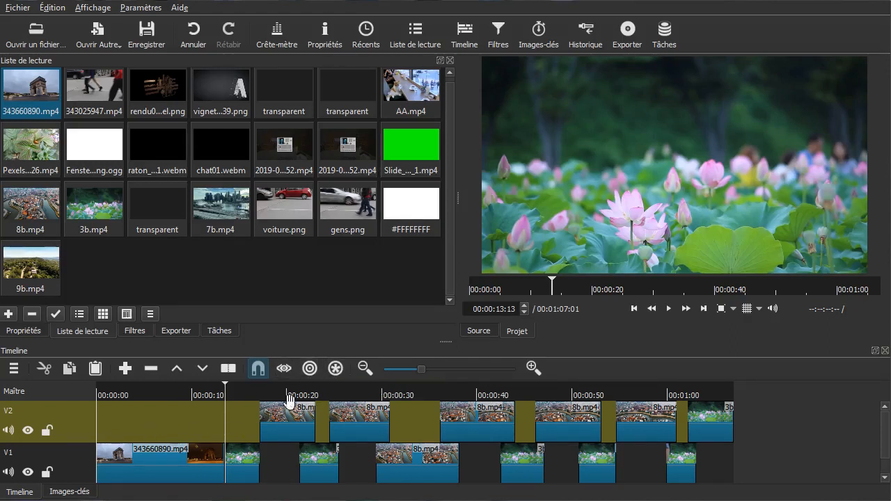
# - Enable ripple and shift 343660890.mp4 about 2 seconds later on V1, carrying that track's following clips along
pyautogui.click(310, 369)
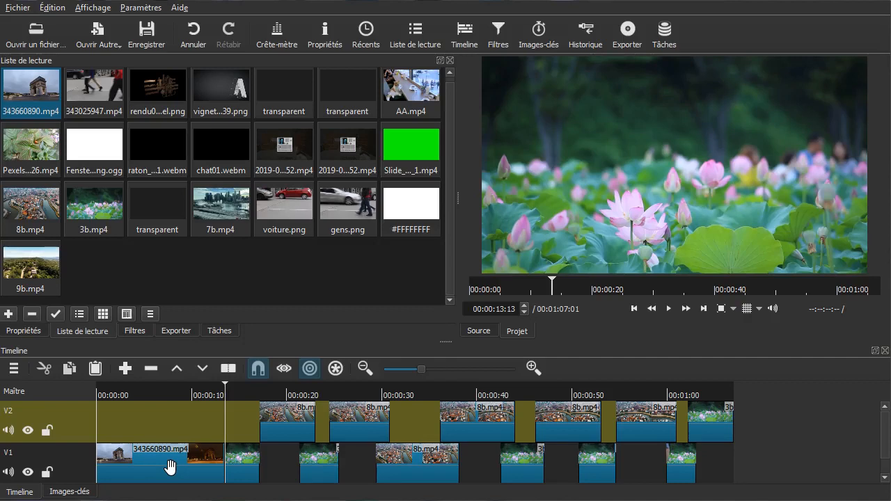
pyautogui.click(158, 469)
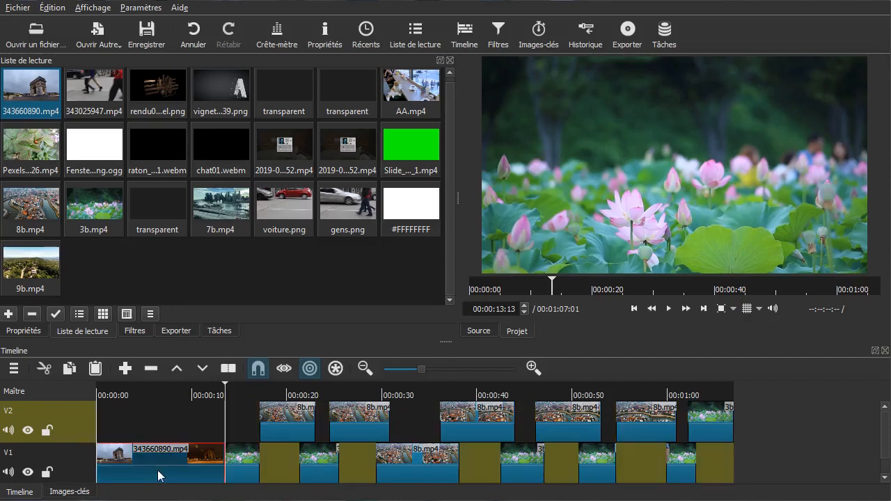
pyautogui.moveTo(165, 471); pyautogui.dragTo(185, 463)
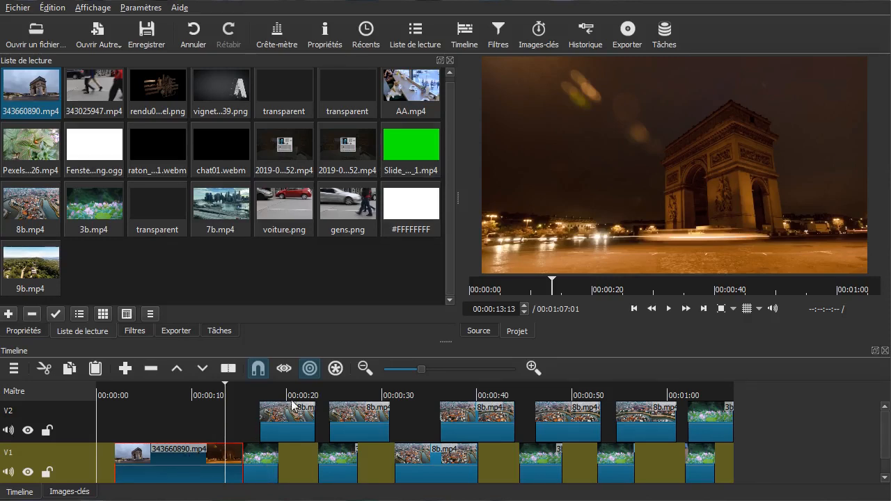
# - Enable ripple on all tracks, shift 343660890.mp4 about 2 seconds later so both tracks' clips follow, and switch both ripple modes off
pyautogui.click(336, 369)
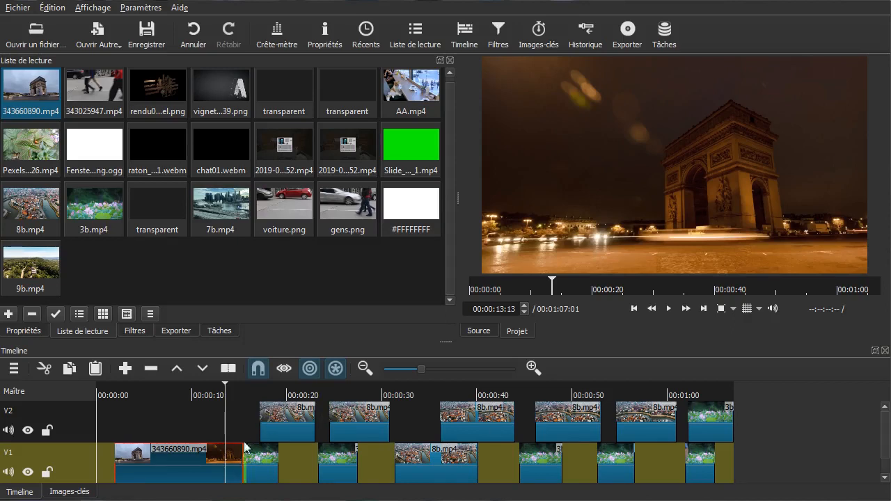
pyautogui.moveTo(175, 470); pyautogui.dragTo(198, 473)
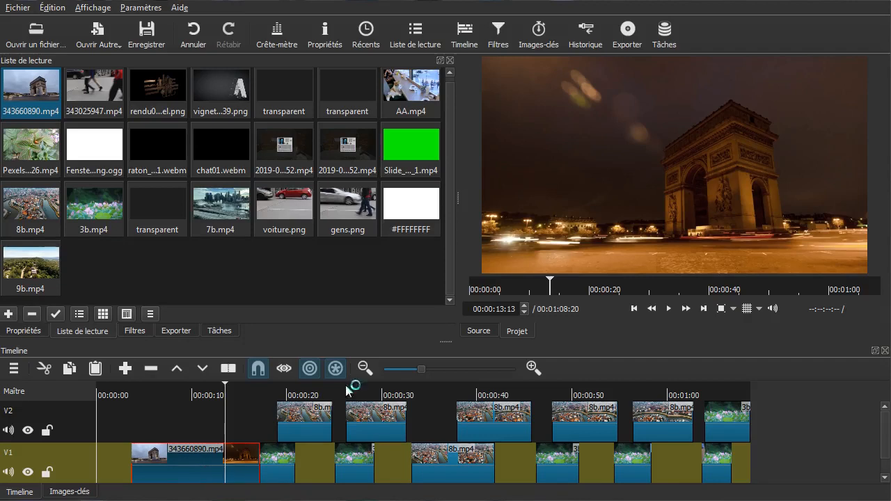
pyautogui.click(310, 369)
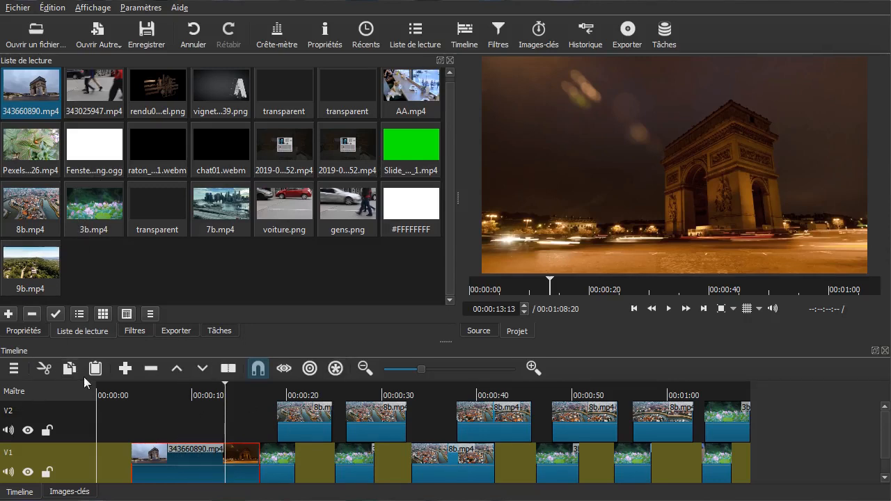
# - Copy the 3b.mp4 piece at about 54 seconds on V1 and paste it at 00:00:01:07 on the same track
pyautogui.click(635, 467)
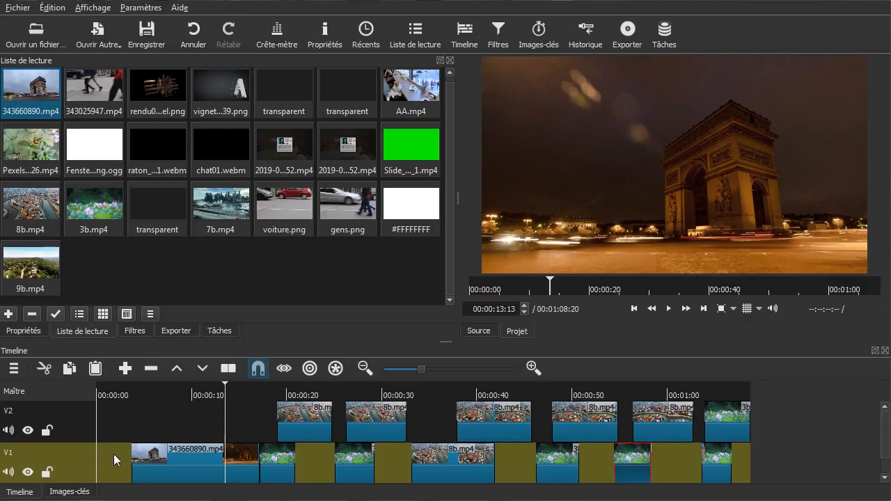
pyautogui.click(633, 455)
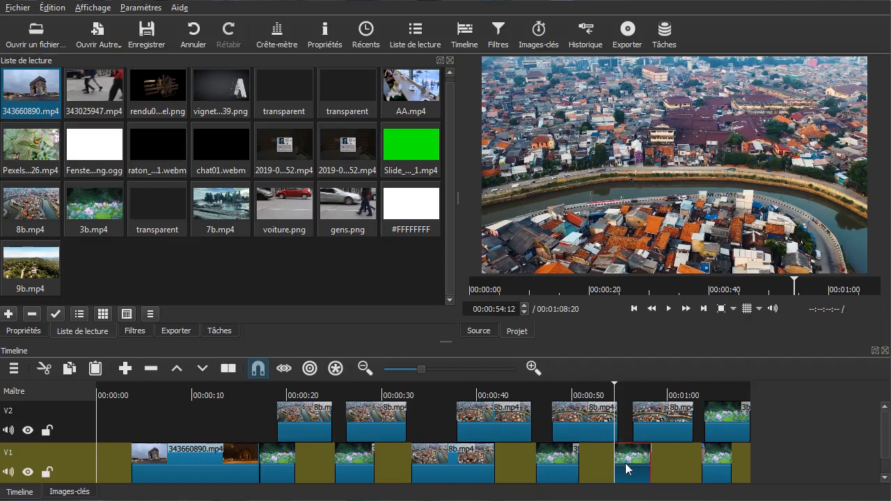
pyautogui.click(624, 420)
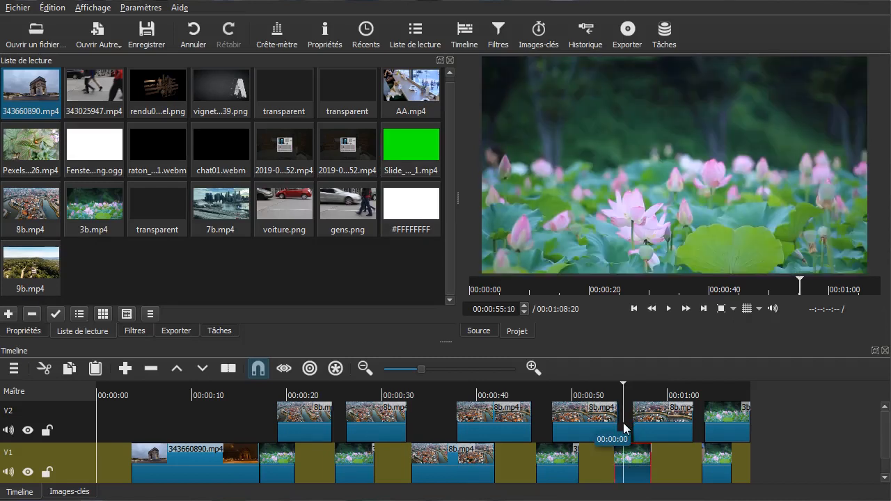
pyautogui.rightClick(644, 458)
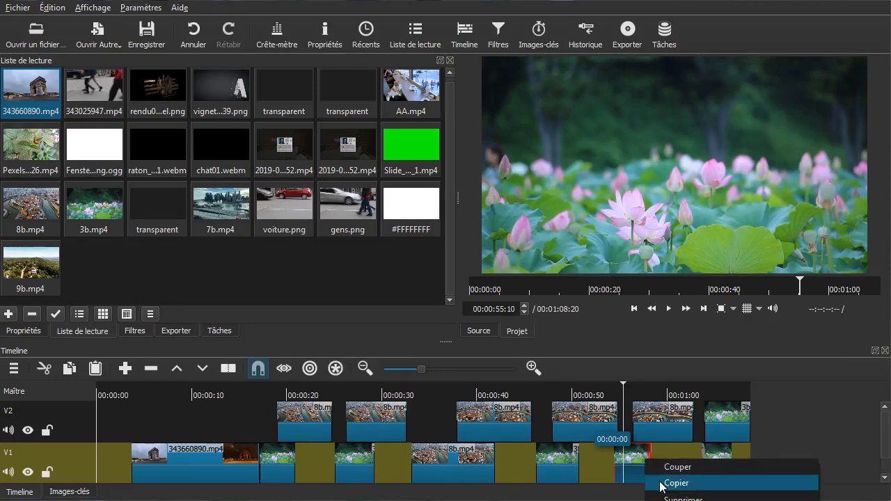
pyautogui.click(662, 483)
pyautogui.moveTo(122, 428); pyautogui.dragTo(109, 430)
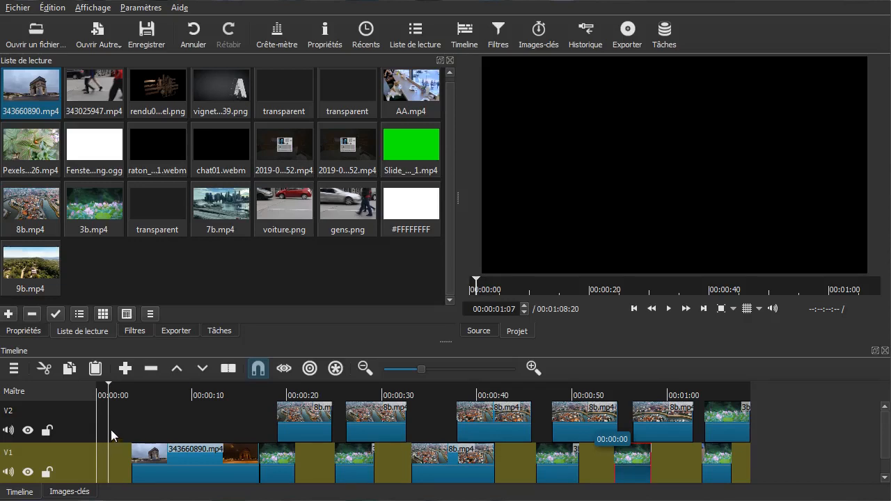
pyautogui.click(95, 369)
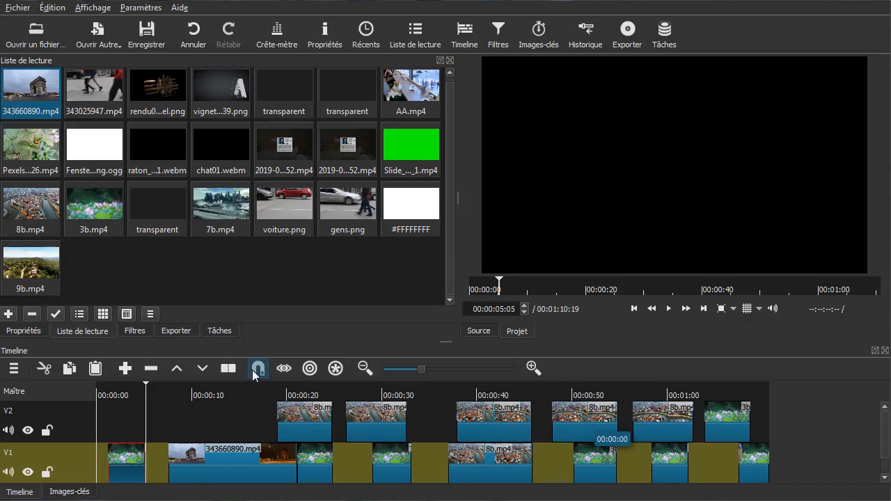
# - Paste the copied 3b.mp4 piece at 00:00:01:07 on V2 as well, and remove it from that track leaving the gap
pyautogui.press('Up')
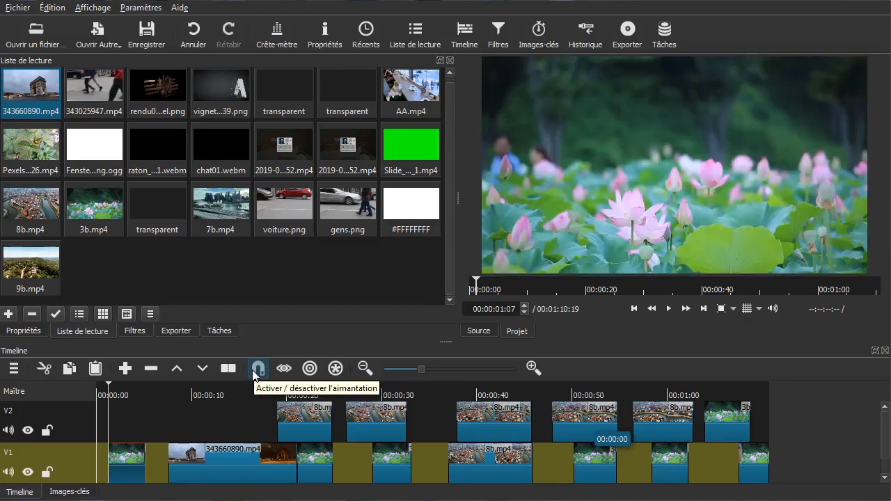
pyautogui.click(81, 433)
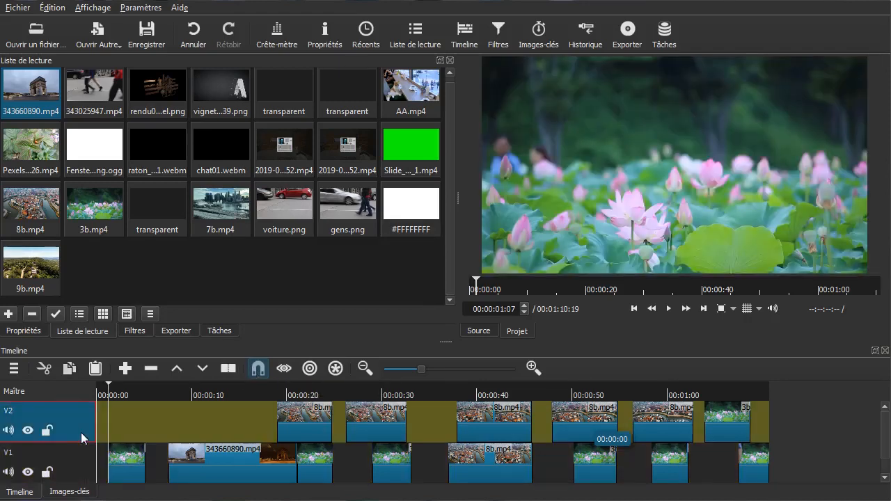
pyautogui.click(95, 369)
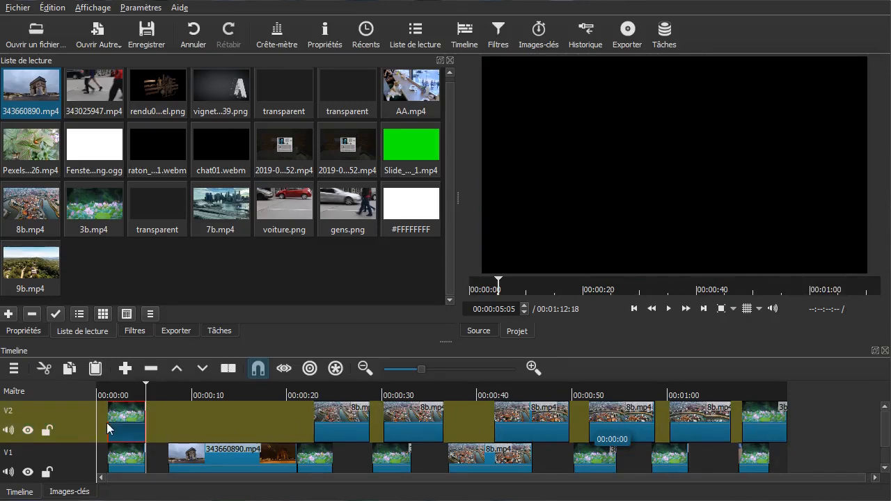
pyautogui.click(126, 419)
pyautogui.press('Delete')
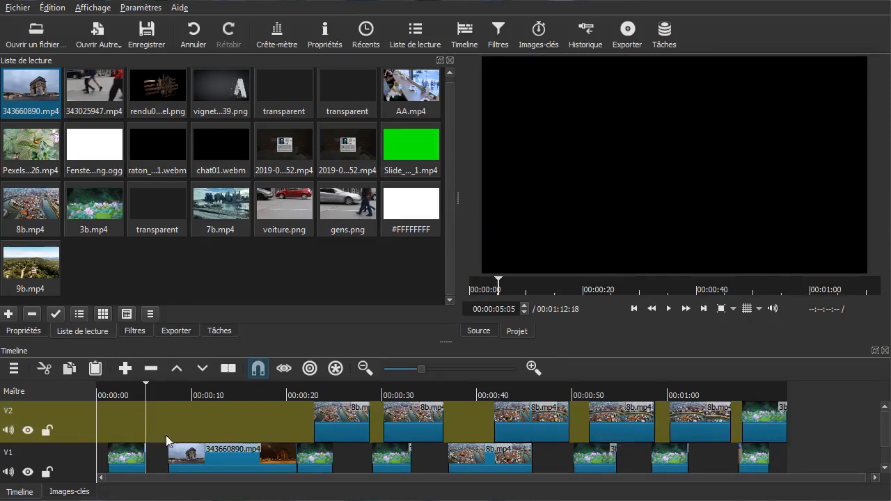
# - Enlarge the timeline area upward and open 343660890.mp4 from the playlist in the source preview
pyautogui.moveTo(440, 342); pyautogui.dragTo(453, 306)
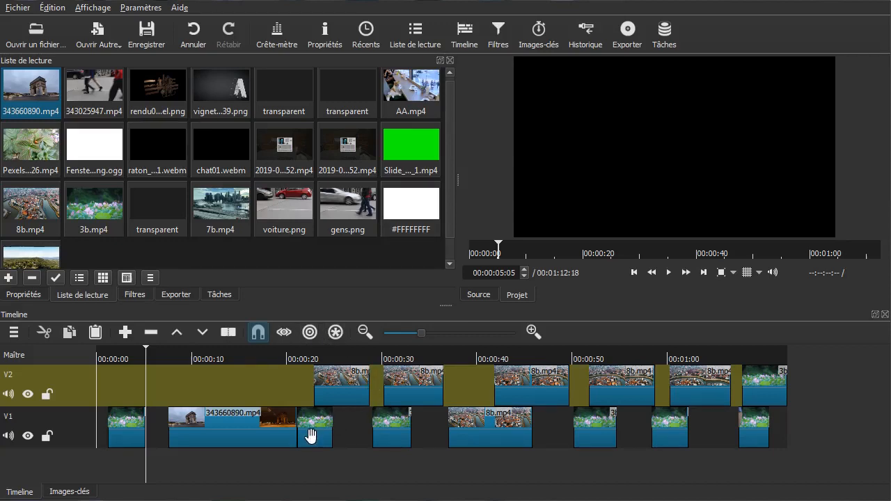
pyautogui.moveTo(310, 429)
pyautogui.mouseDown()
pyautogui.moveTo(427, 433)
pyautogui.moveTo(317, 430)
pyautogui.mouseUp()
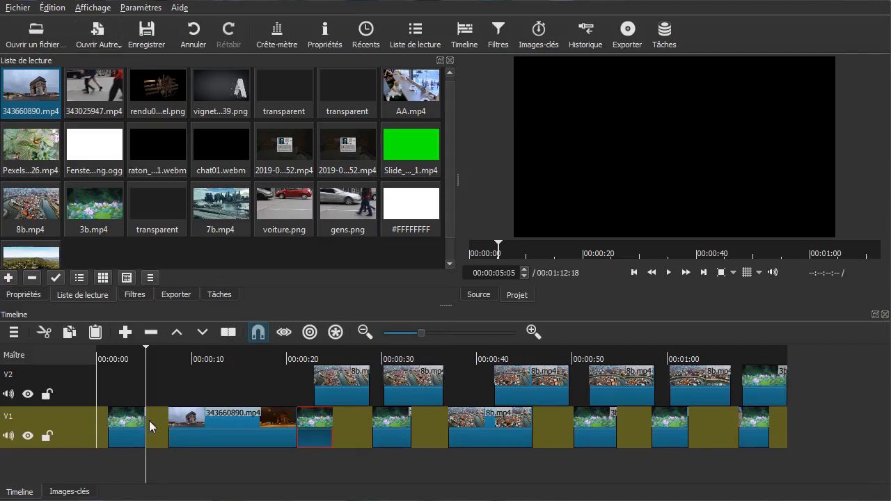
pyautogui.rightClick(308, 432)
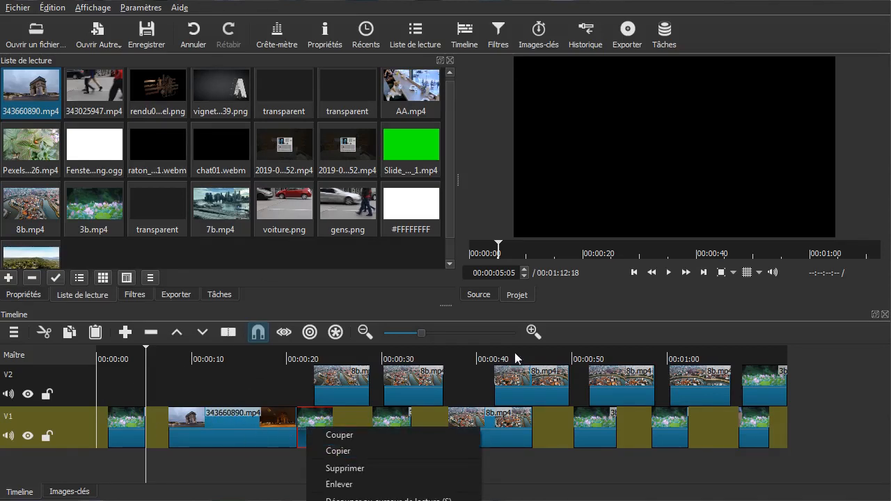
pyautogui.click(559, 480)
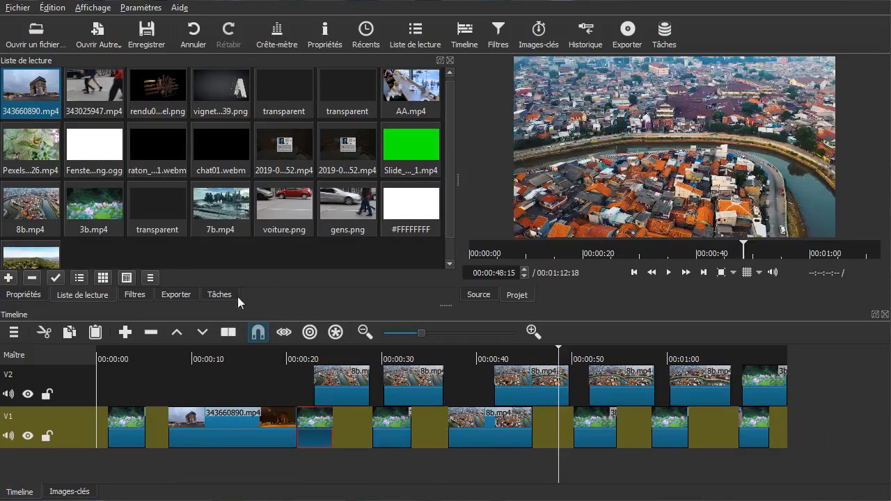
pyautogui.doubleClick(30, 87)
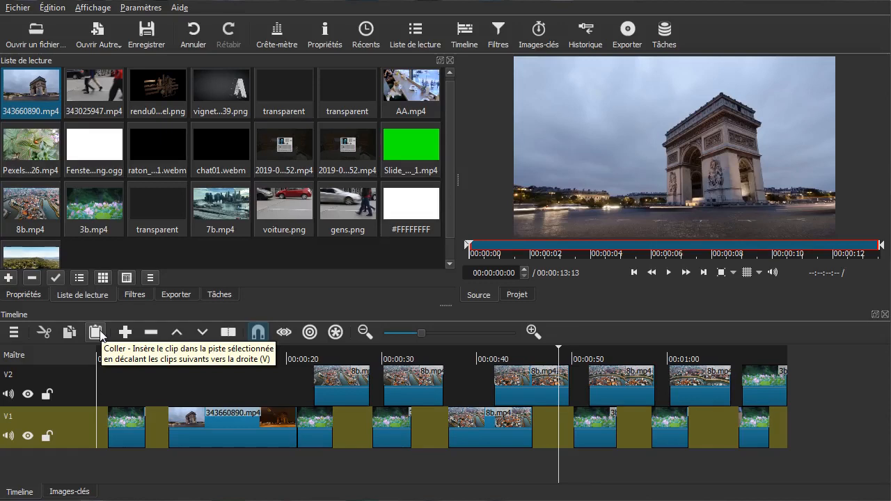
# - Copy the first 3b.mp4 piece on V1 and paste it at 00:00:13:20 inside 343660890.mp4, splitting that clip
pyautogui.click(125, 435)
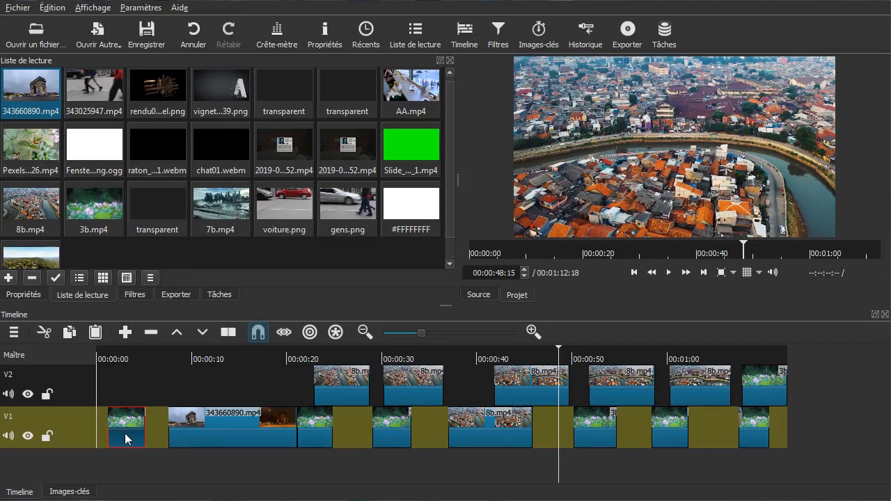
pyautogui.rightClick(126, 424)
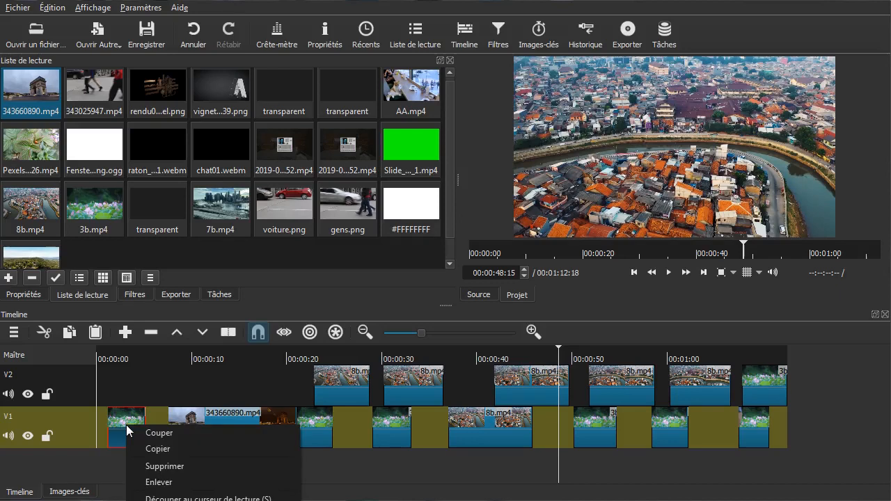
pyautogui.click(161, 451)
pyautogui.moveTo(190, 383); pyautogui.dragTo(224, 389)
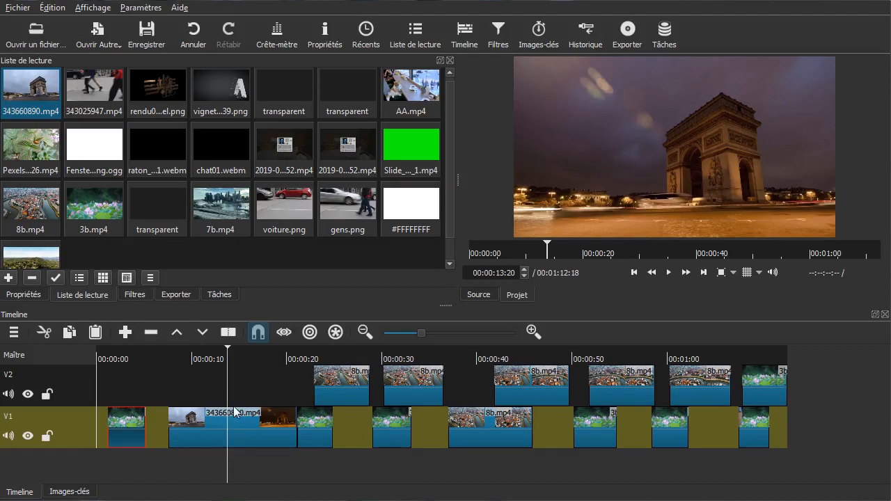
pyautogui.click(96, 332)
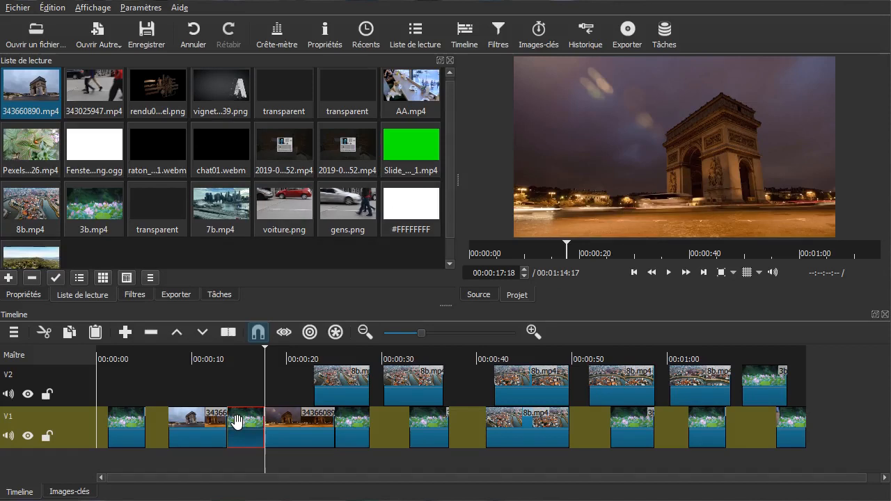
pyautogui.moveTo(208, 396); pyautogui.dragTo(285, 374)
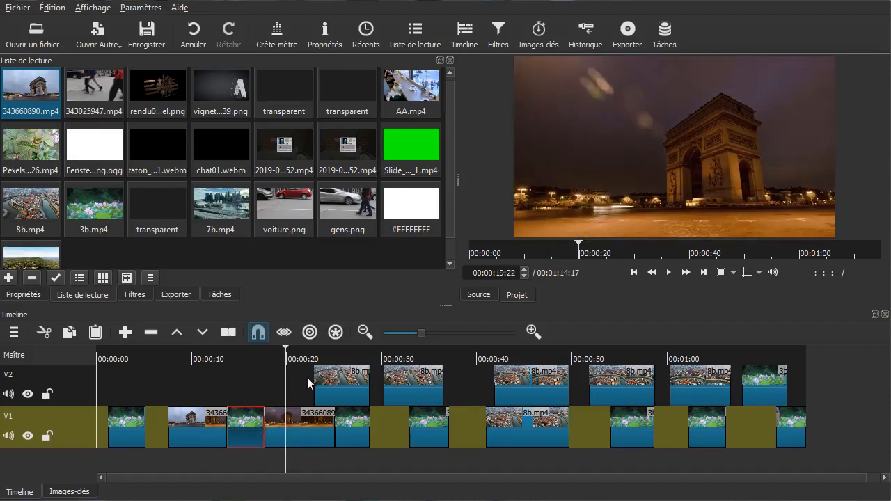